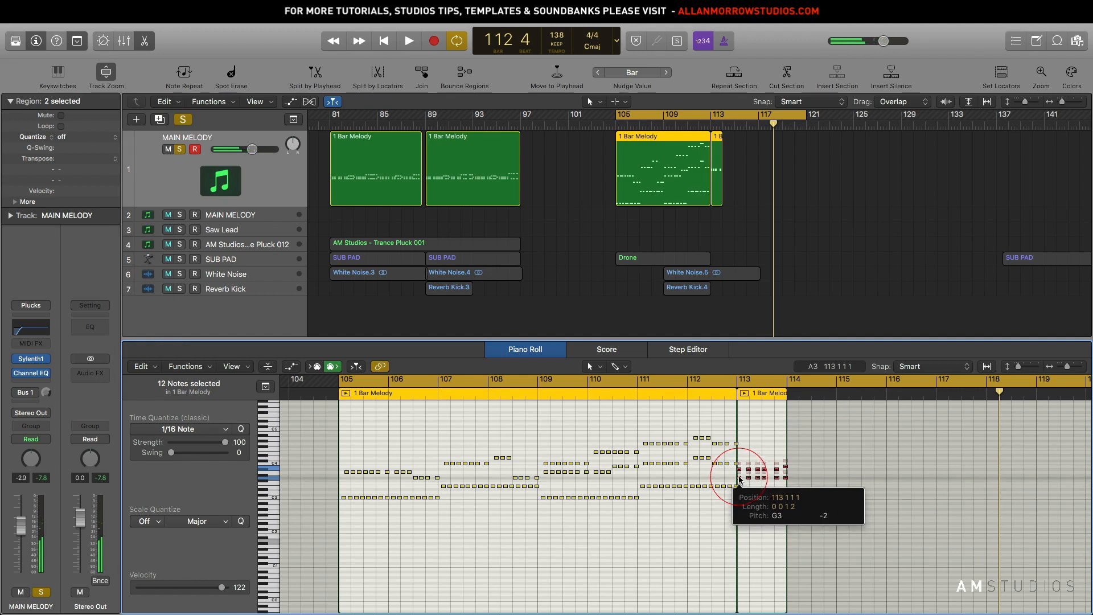
# - Move the upper notes in bar 113 of the second melody region to A3 and the lower notes to C3
pyautogui.moveTo(740, 480); pyautogui.dragTo(740, 473)
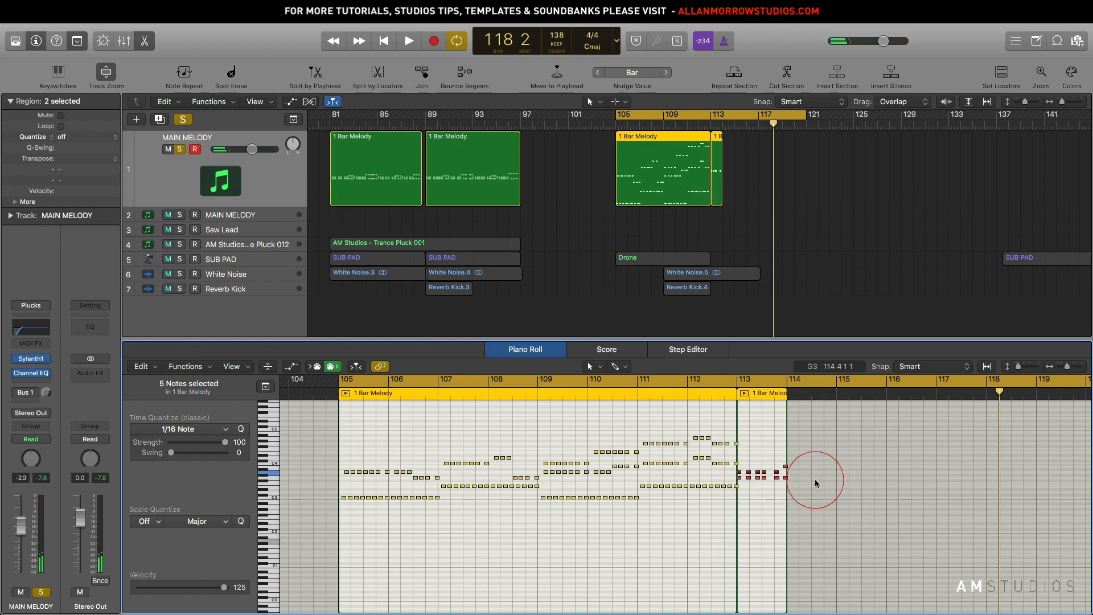
pyautogui.moveTo(739, 480); pyautogui.dragTo(738, 500)
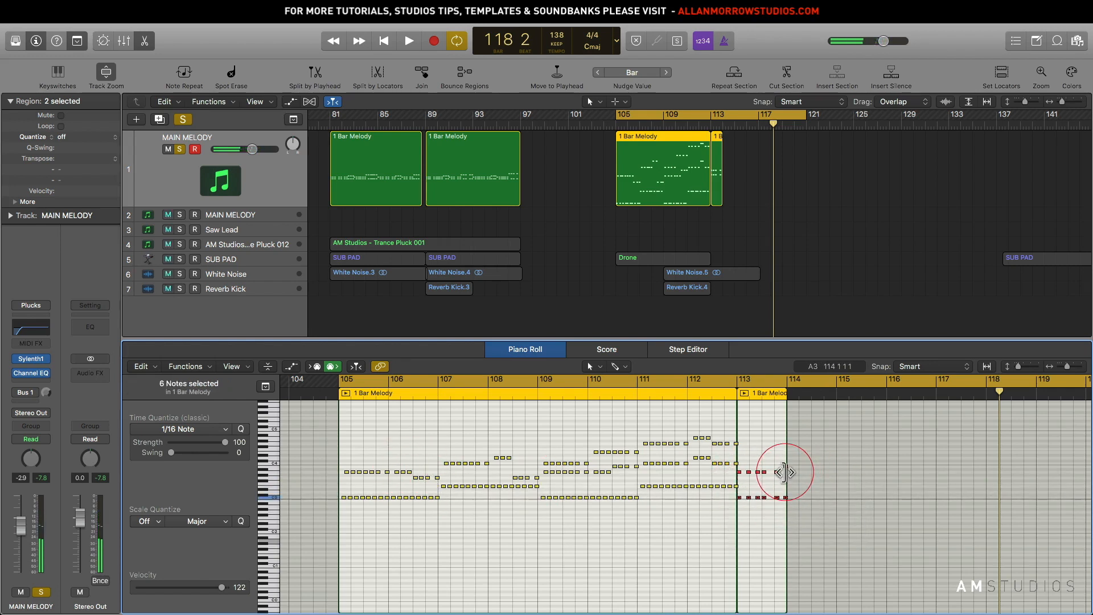
pyautogui.moveTo(784, 467); pyautogui.dragTo(784, 472)
# - Extend the bar 113 pattern to four bars by repeating it, with the last three upper notes of bar 114 lowered to G3
pyautogui.moveTo(814, 512); pyautogui.dragTo(739, 468)
pyautogui.press('super+r')
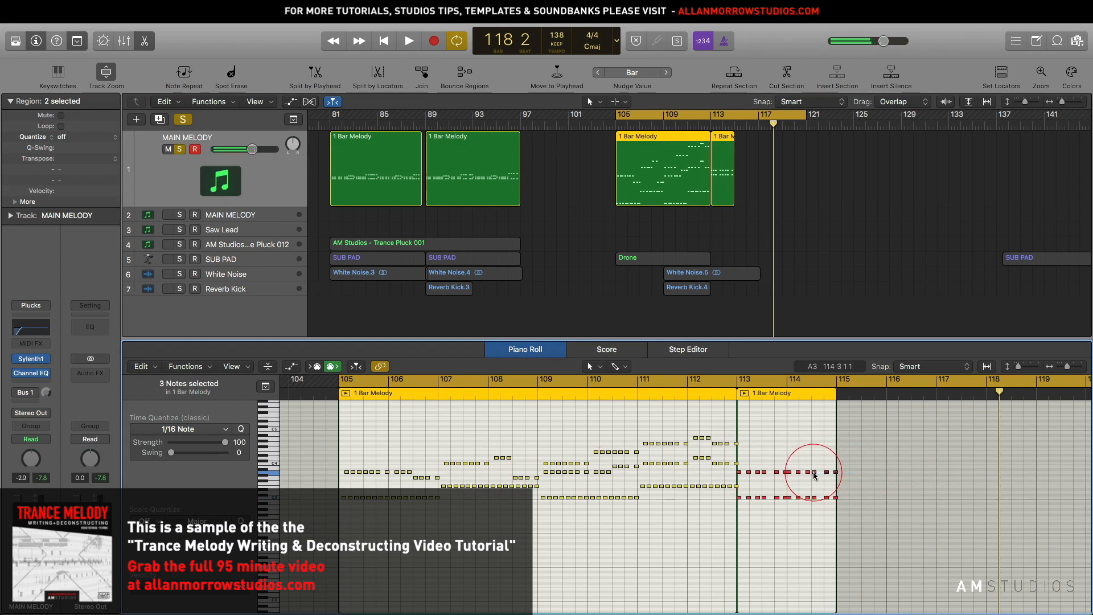
pyautogui.moveTo(814, 475); pyautogui.dragTo(741, 471)
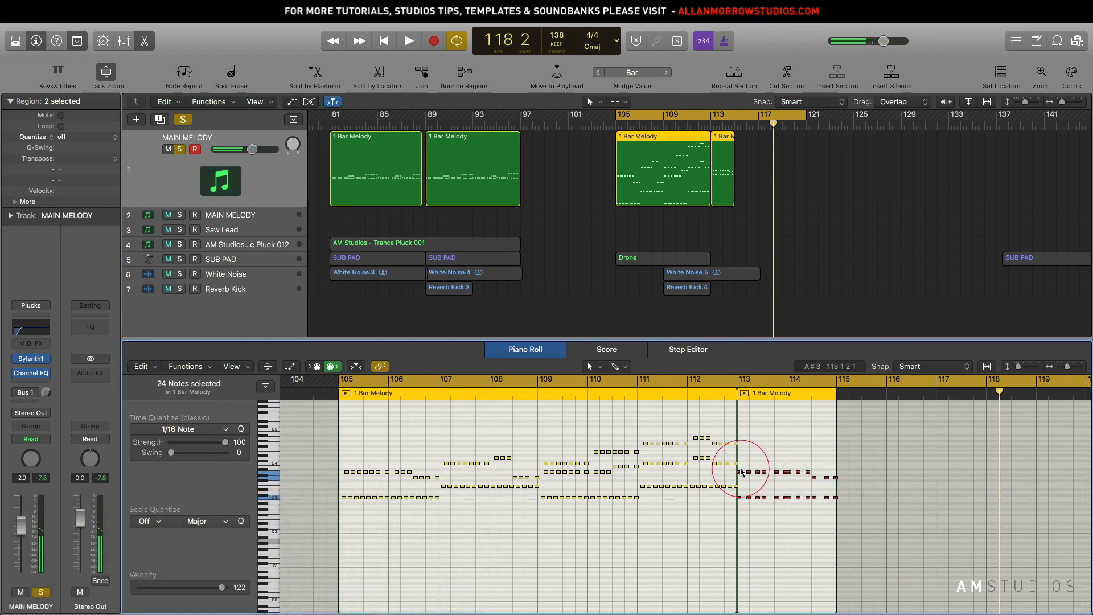
pyautogui.press('super+r')
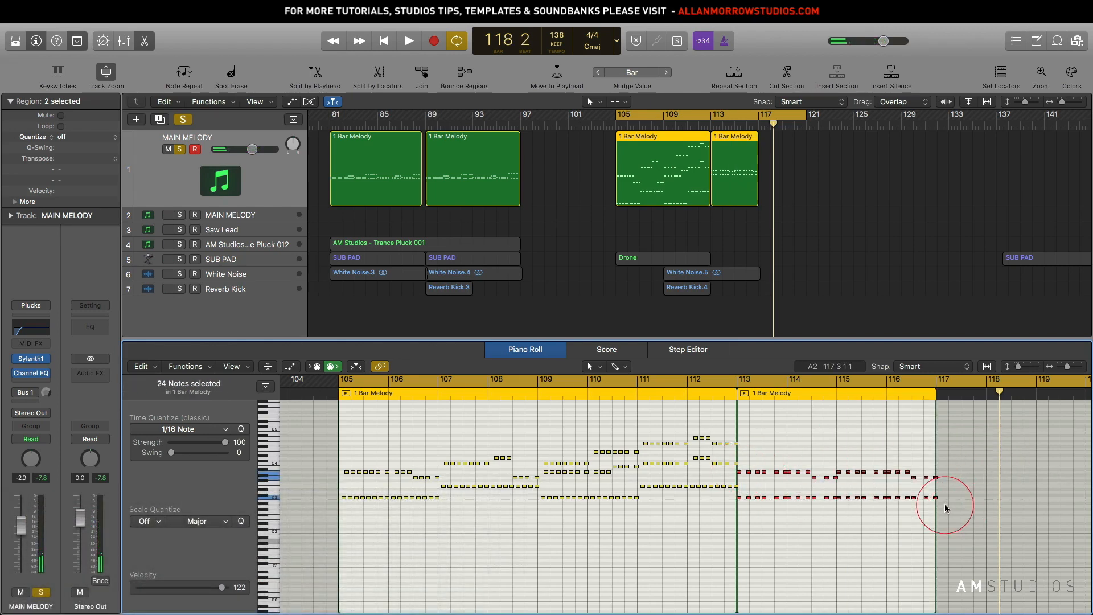
# - Move the lower notes of bars 115–116 to E3, and raise the upper notes to C4 in bar 115 and D4 at the start of bar 116
pyautogui.moveTo(944, 504); pyautogui.dragTo(838, 486)
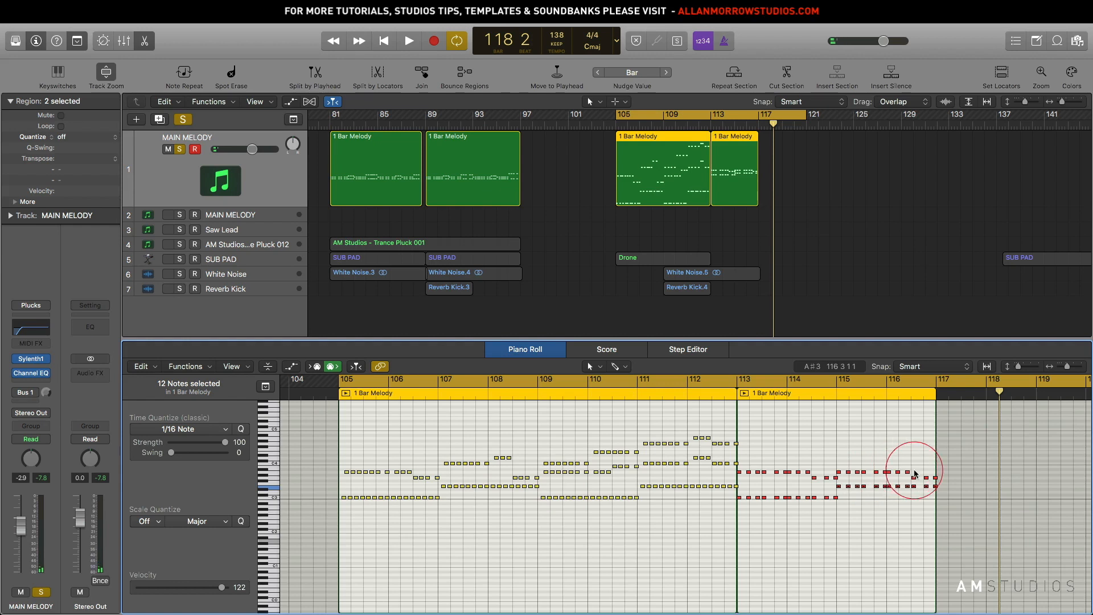
pyautogui.moveTo(914, 473); pyautogui.dragTo(829, 465)
pyautogui.moveTo(906, 465); pyautogui.dragTo(890, 459)
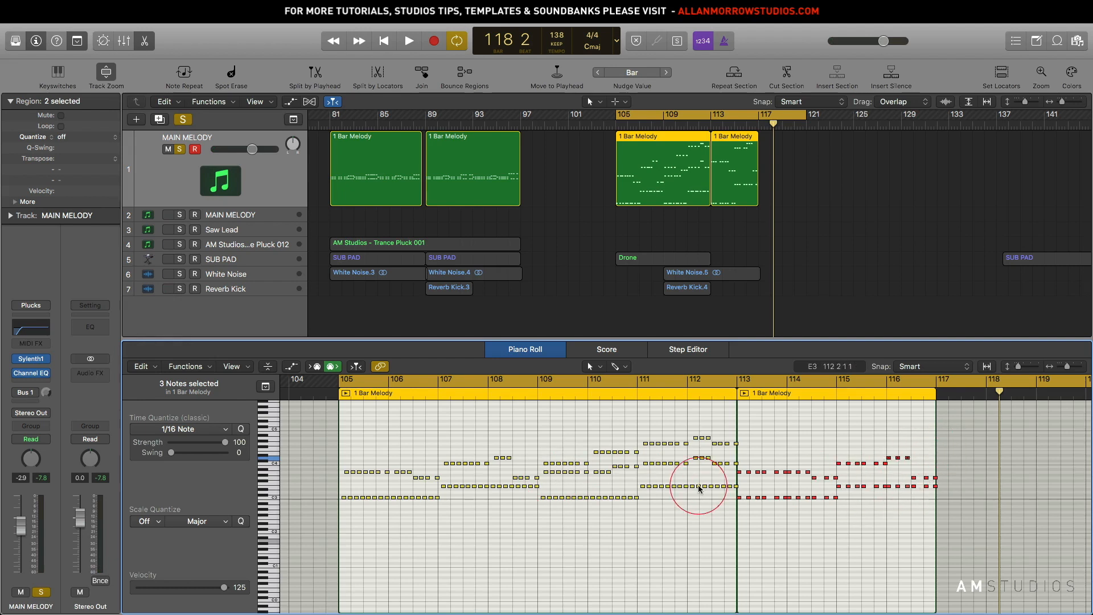
# - Repeat all the notes of bars 113–116 once to fill bars 117–120
pyautogui.moveTo(968, 518); pyautogui.dragTo(741, 438)
pyautogui.press('super+r')
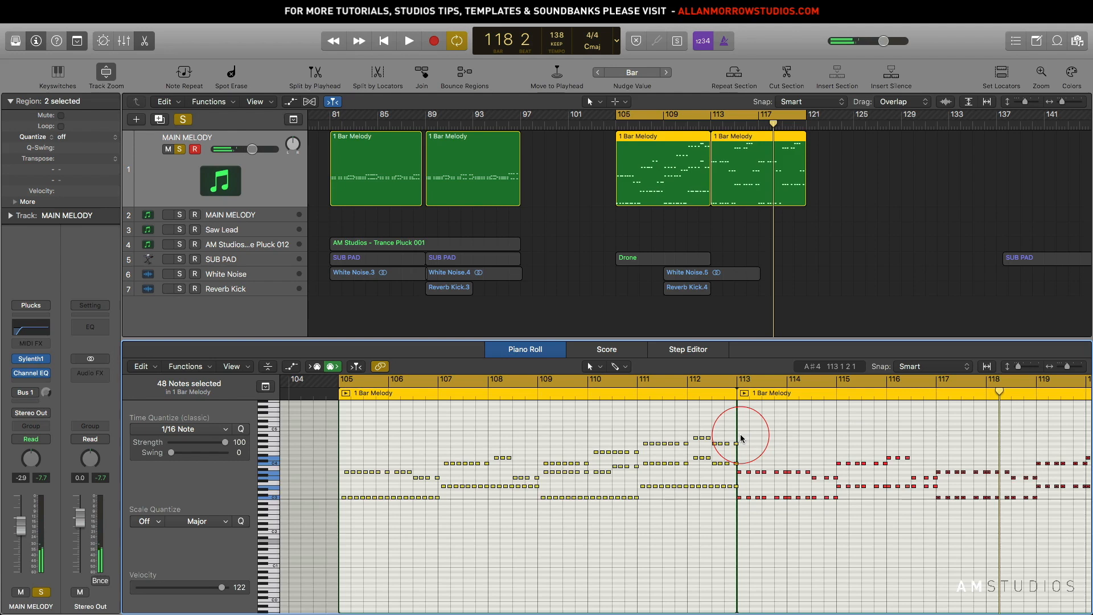
pyautogui.hscroll(4, 733, 441)
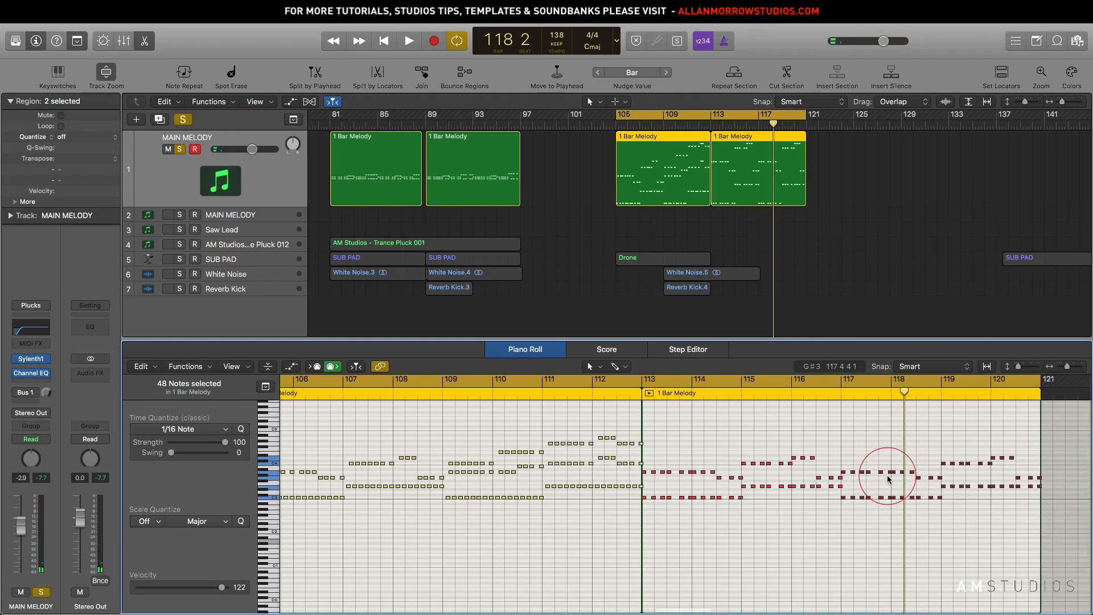
# - Layer copies of the upper A3 notes at C4 across bar 117 and at E4 from the start of bar 118
pyautogui.moveTo(841, 459); pyautogui.dragTo(890, 475)
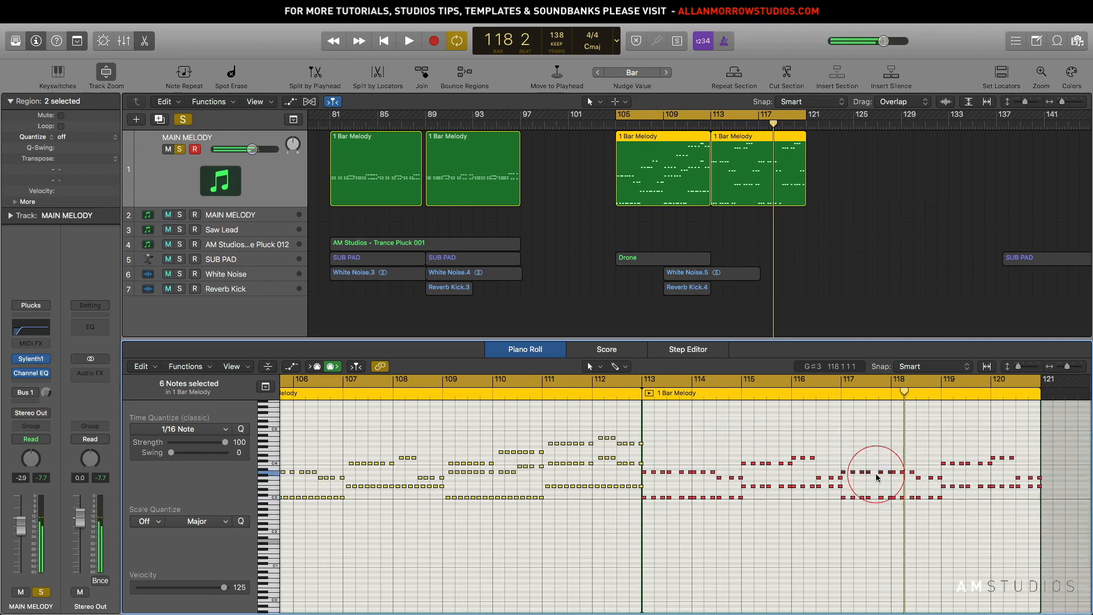
pyautogui.click(844, 473)
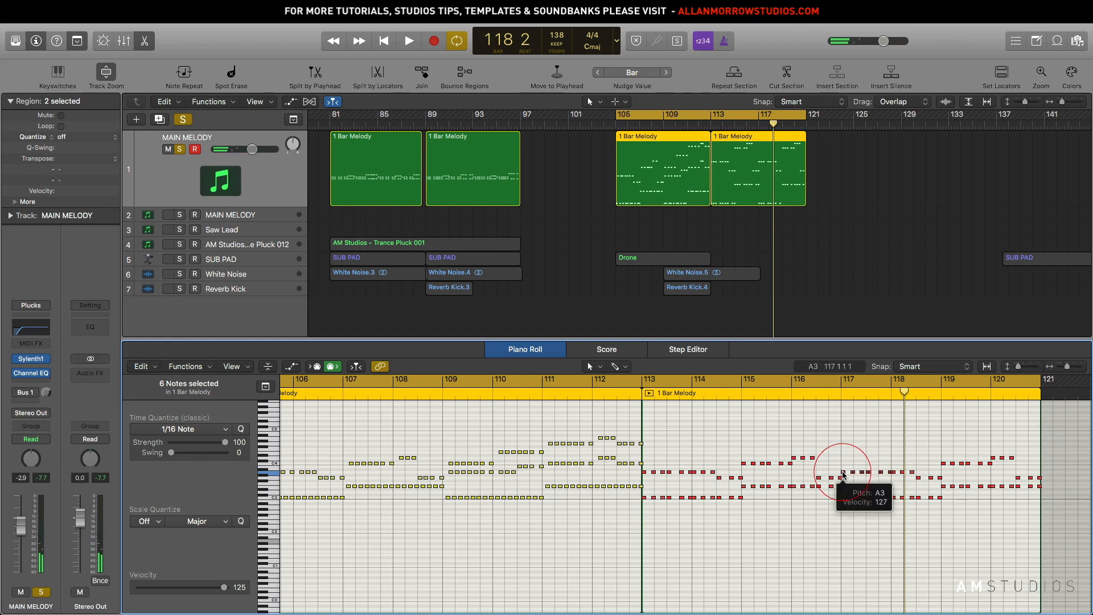
pyautogui.moveTo(844, 474); pyautogui.dragTo(842, 464)
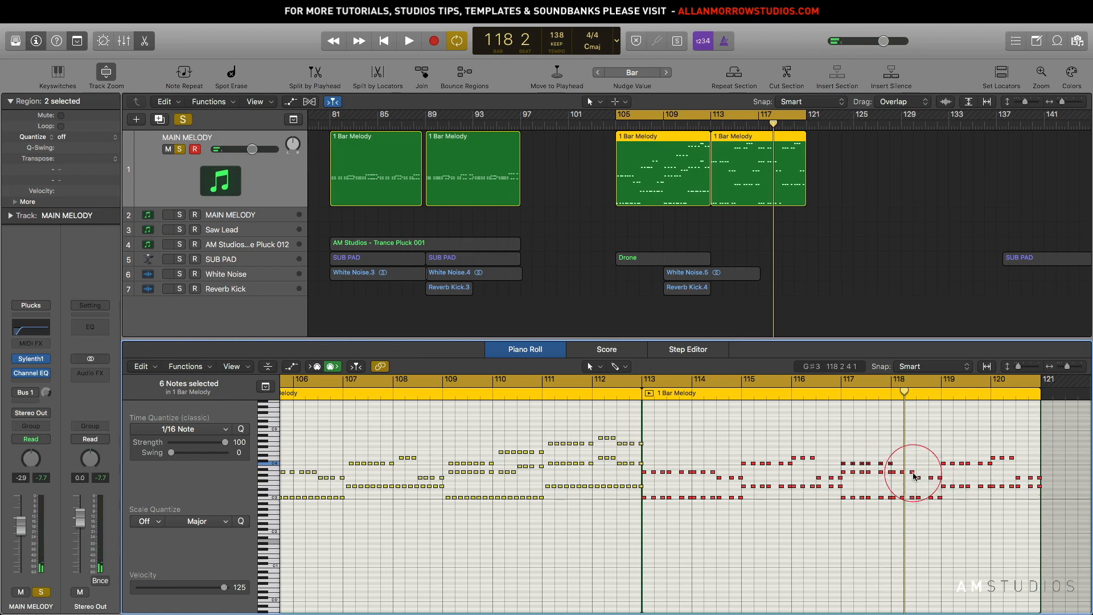
pyautogui.moveTo(893, 474); pyautogui.dragTo(894, 455)
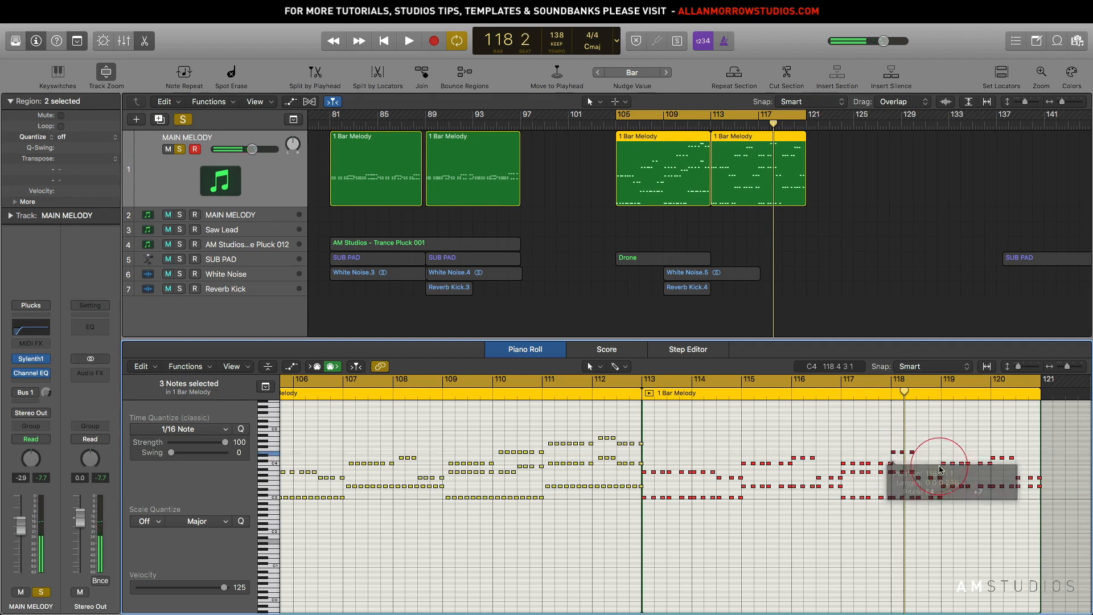
# - Layer higher copies at G4 over bar 119 and at A4 then G4 over bar 120, moving bar 120's last three upper notes to C4
pyautogui.moveTo(949, 475); pyautogui.dragTo(993, 440)
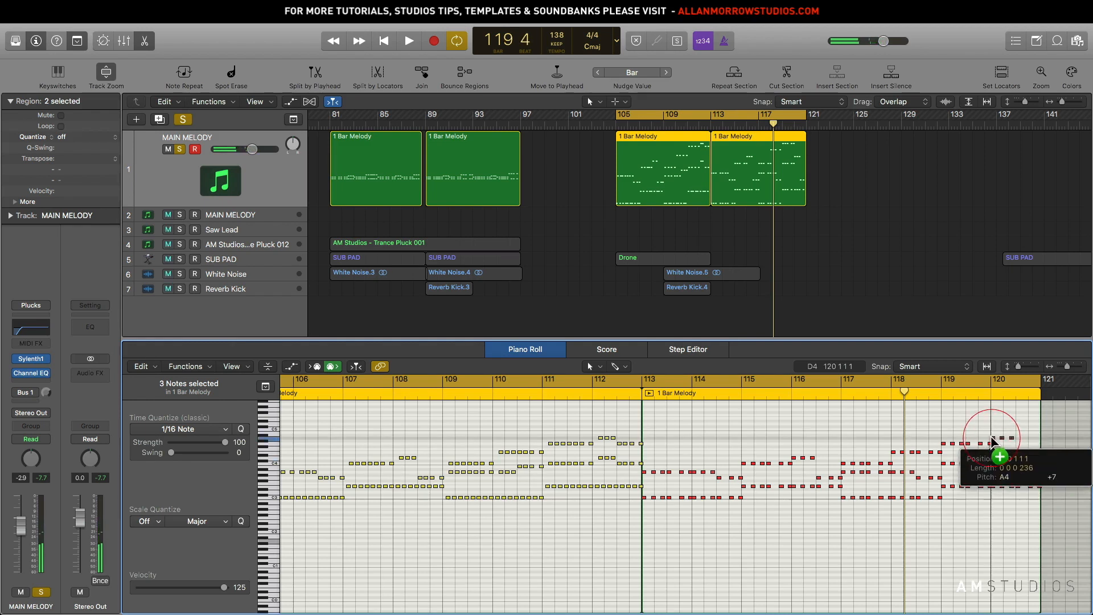
pyautogui.moveTo(991, 439); pyautogui.dragTo(991, 439)
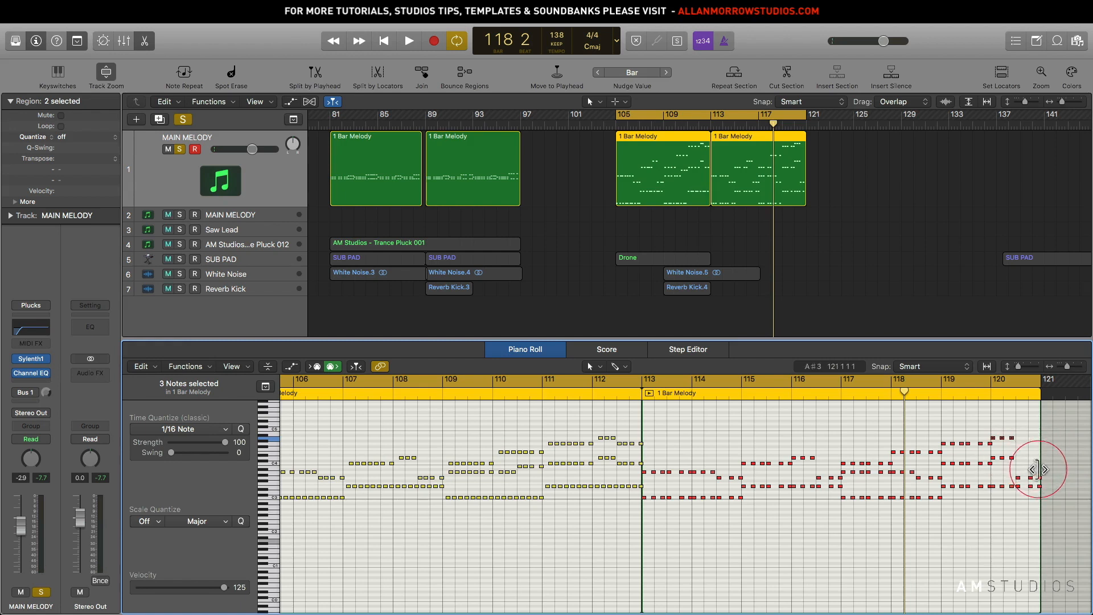
pyautogui.moveTo(1050, 476); pyautogui.dragTo(1019, 477)
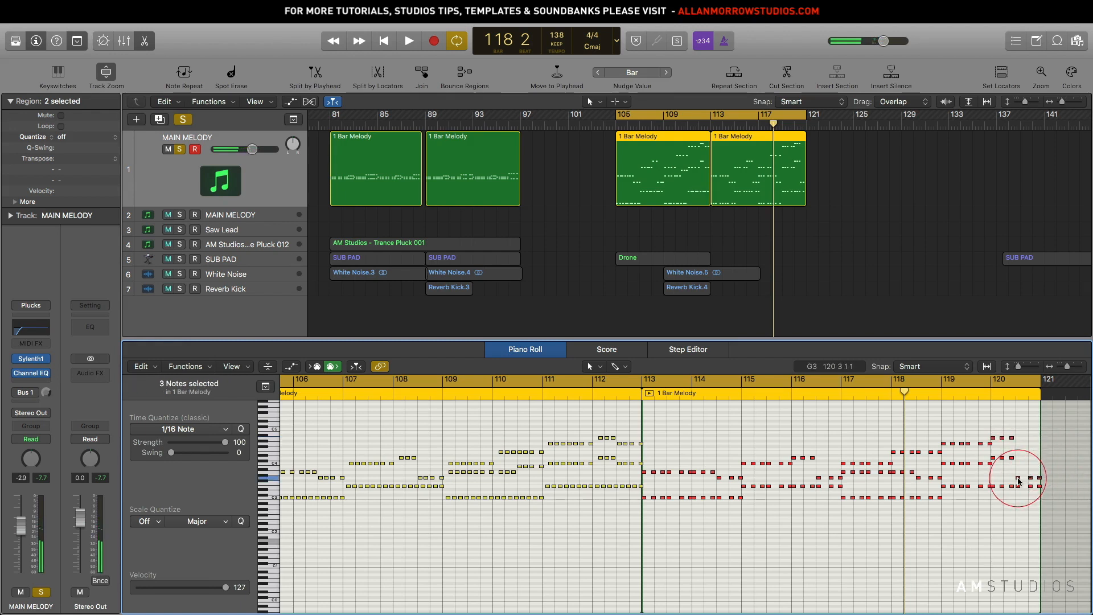
pyautogui.moveTo(1017, 477); pyautogui.dragTo(1017, 446)
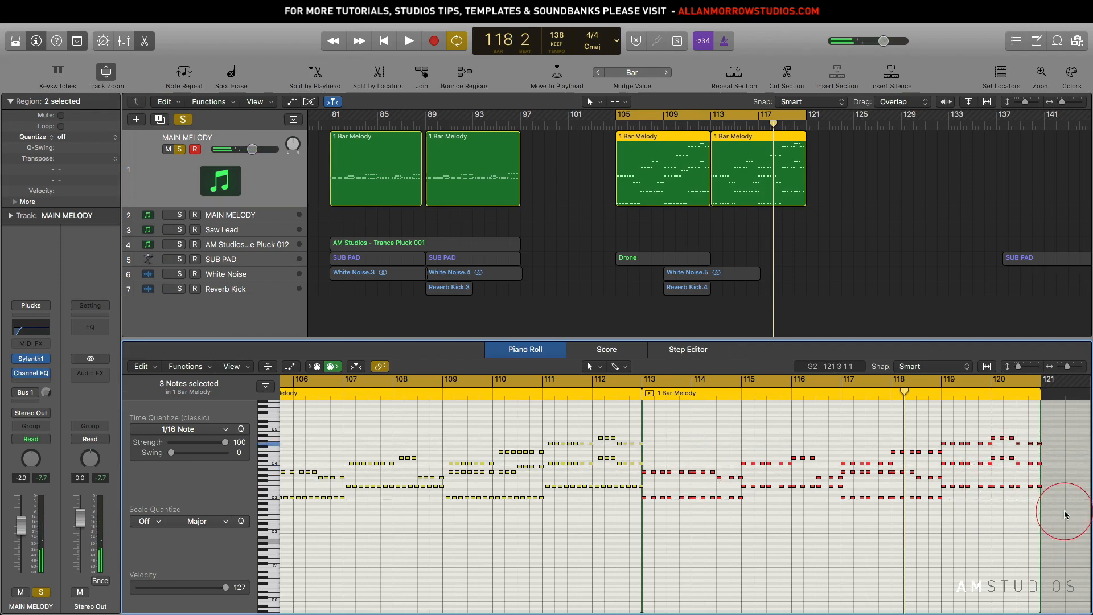
# - Lower the velocity of all notes in the second melody region, bars 113–120, to 80
pyautogui.moveTo(1065, 515); pyautogui.dragTo(643, 410)
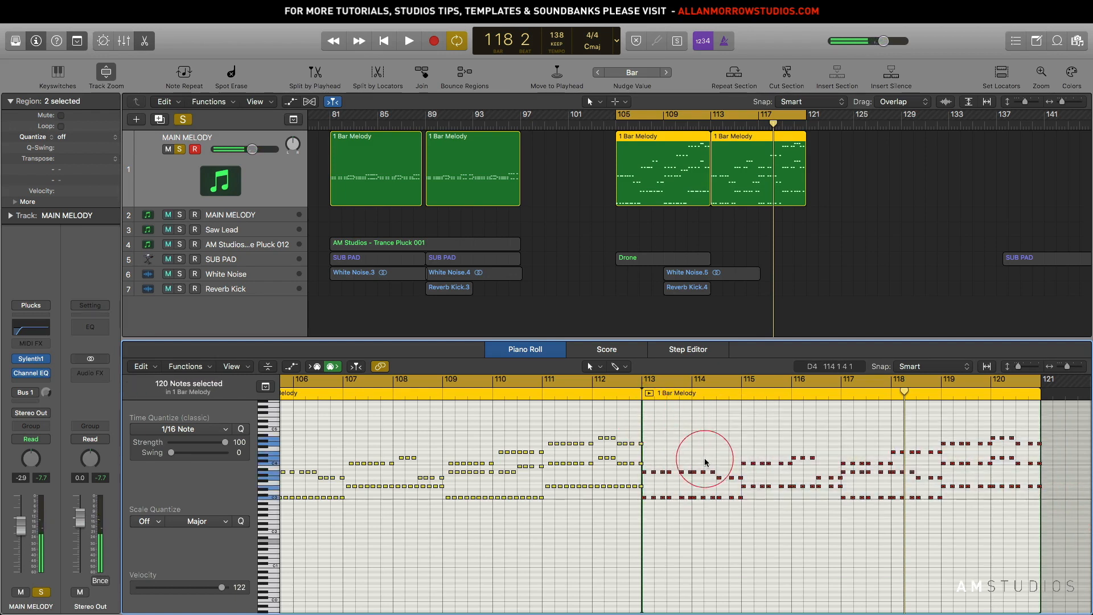
pyautogui.moveTo(713, 475); pyautogui.dragTo(714, 536)
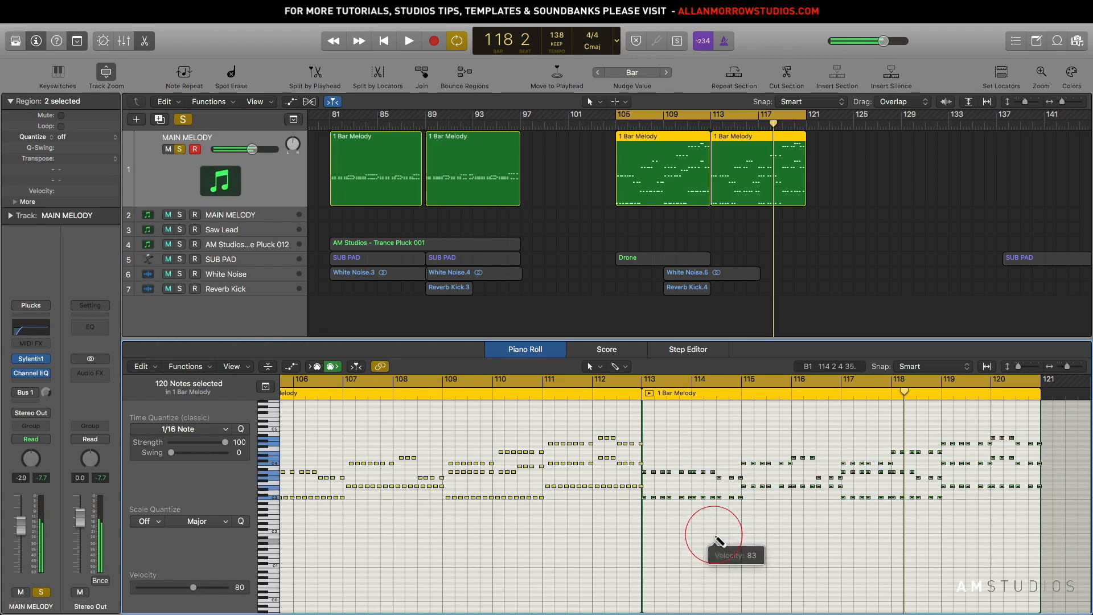
pyautogui.click(751, 514)
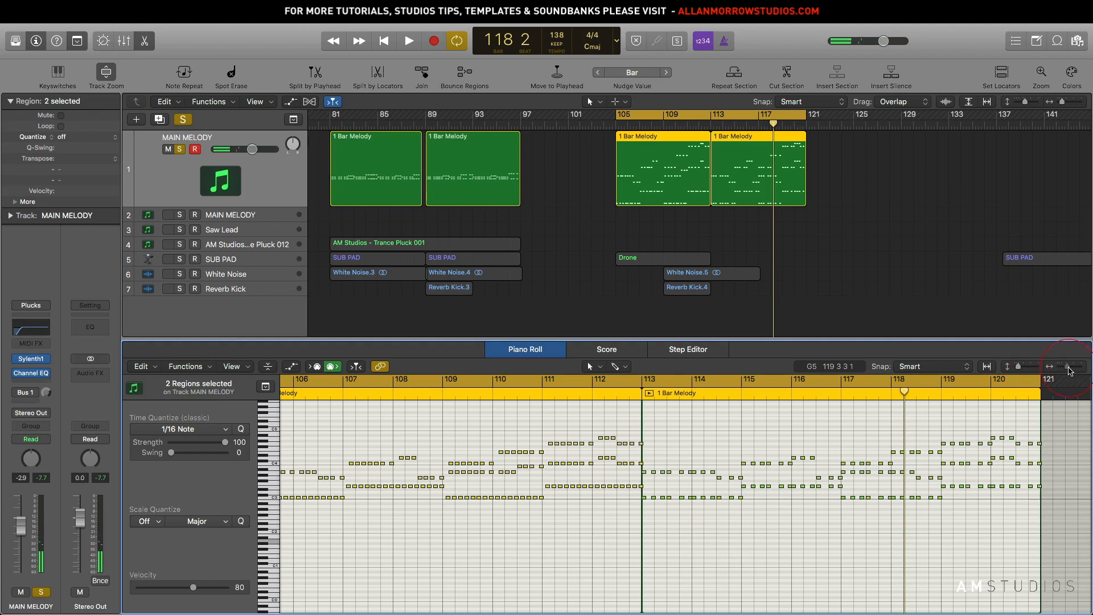
# - Solo the SUB PAD track, loop its Drone region and play it together with the melody
pyautogui.moveTo(1069, 371); pyautogui.dragTo(1066, 369)
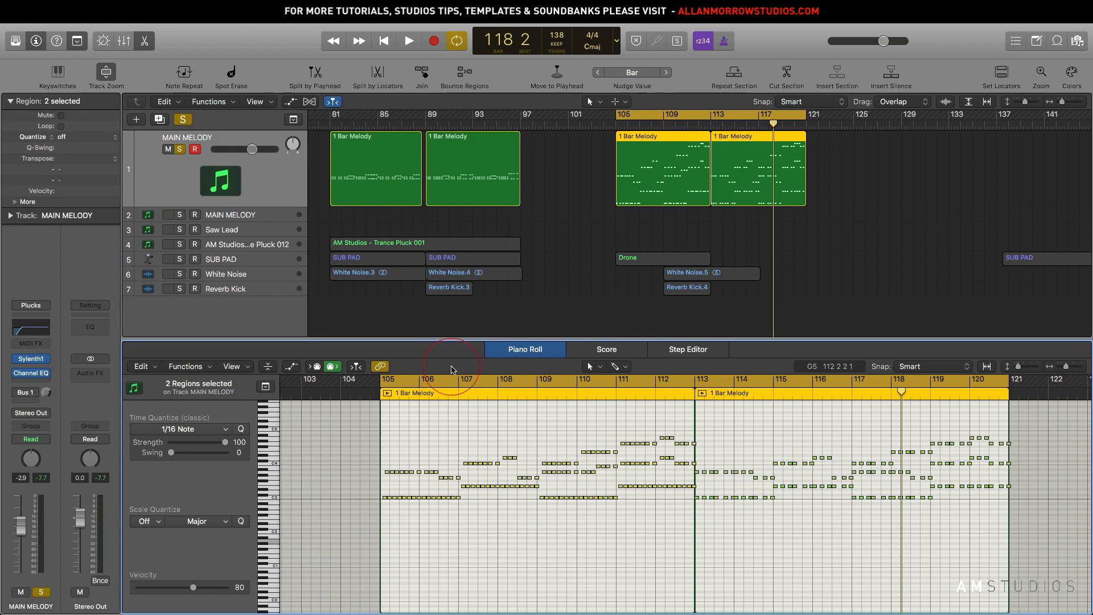
pyautogui.scroll(1, 424, 421)
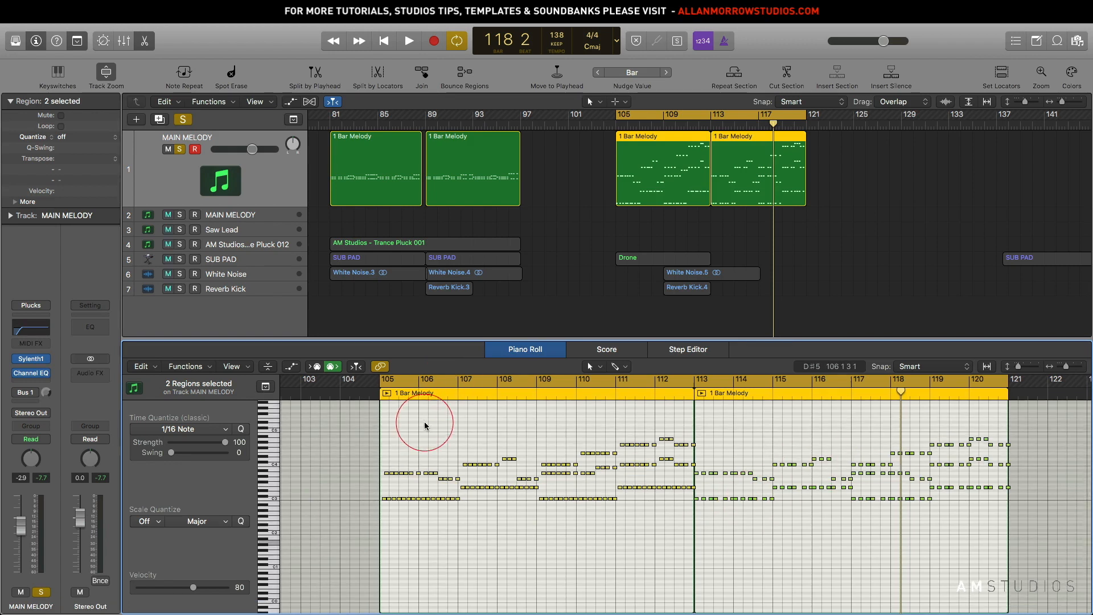
pyautogui.click(705, 265)
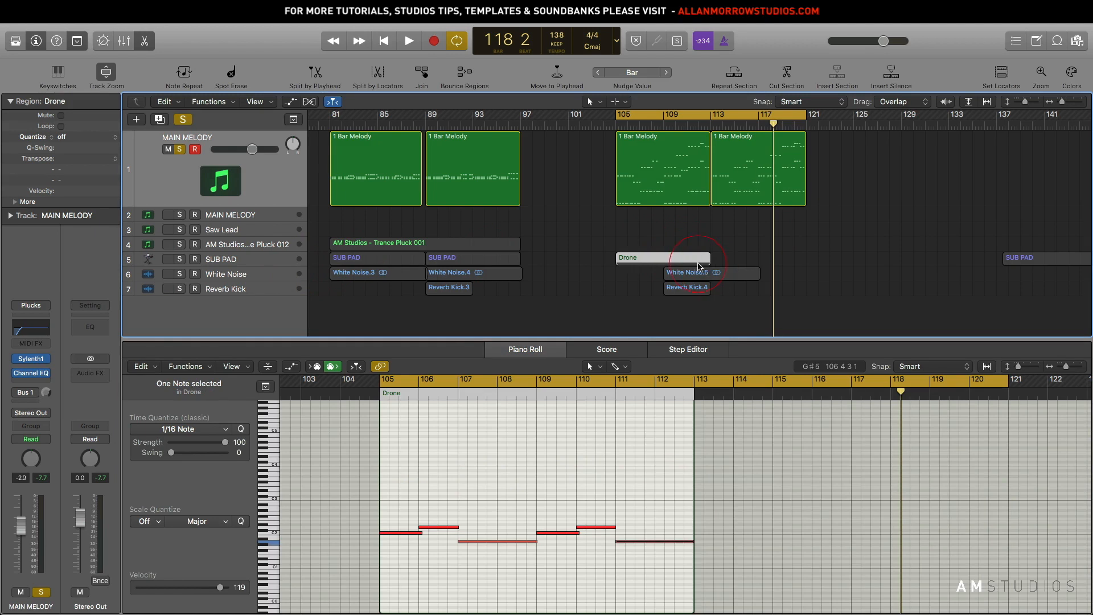
pyautogui.click(181, 260)
pyautogui.click(353, 259)
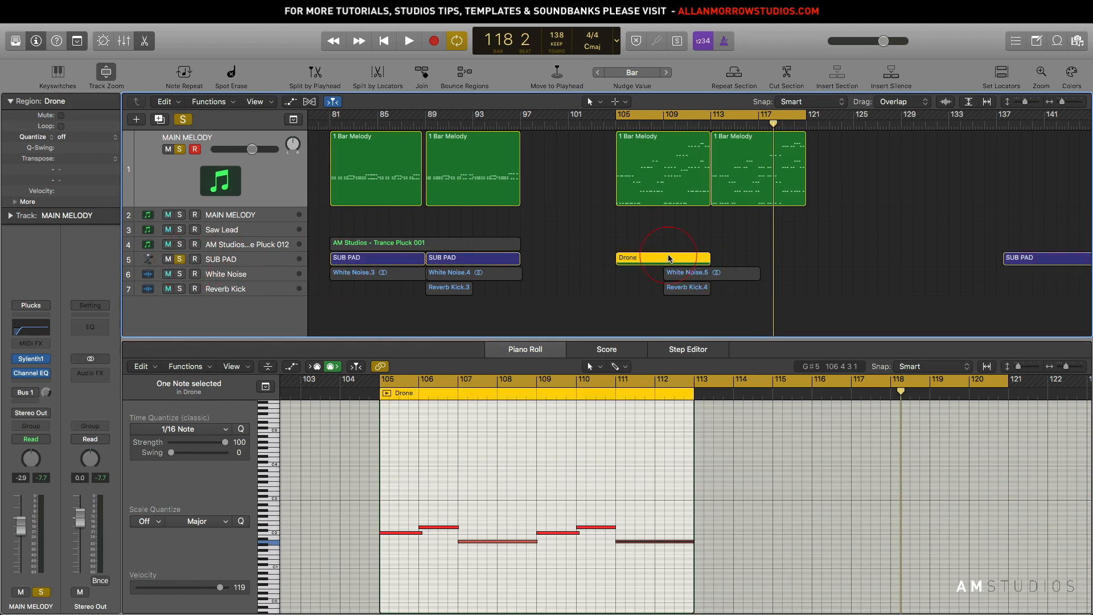
pyautogui.press('l')
pyautogui.hotkey('shift', 'space')
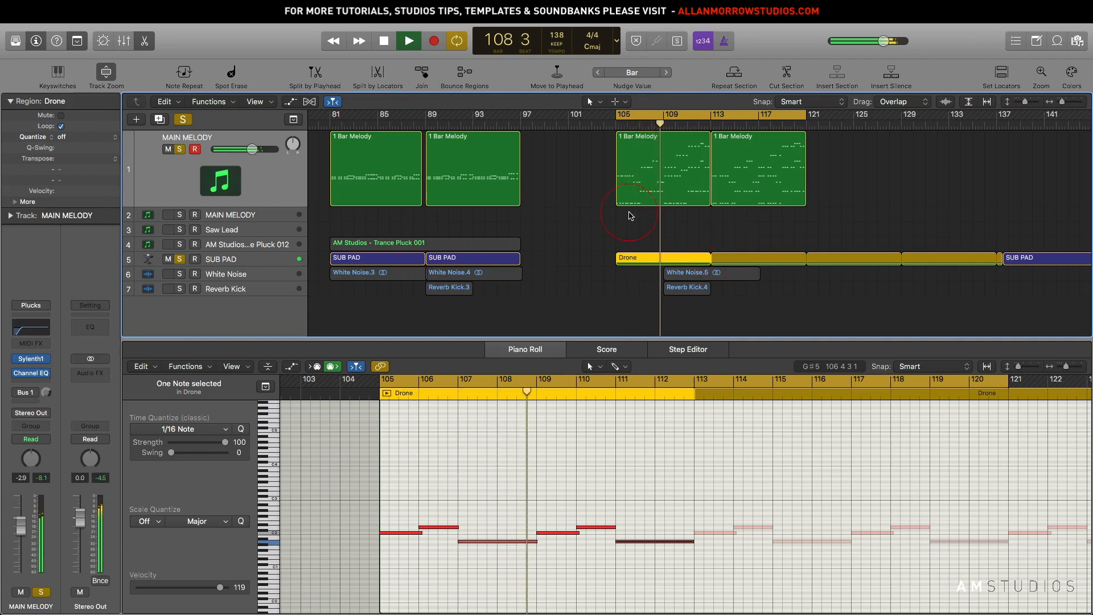
# - Display both melody regions together with the Drone region in the Piano Roll and listen to the arrangement from bar 105
pyautogui.moveTo(593, 172); pyautogui.dragTo(741, 263)
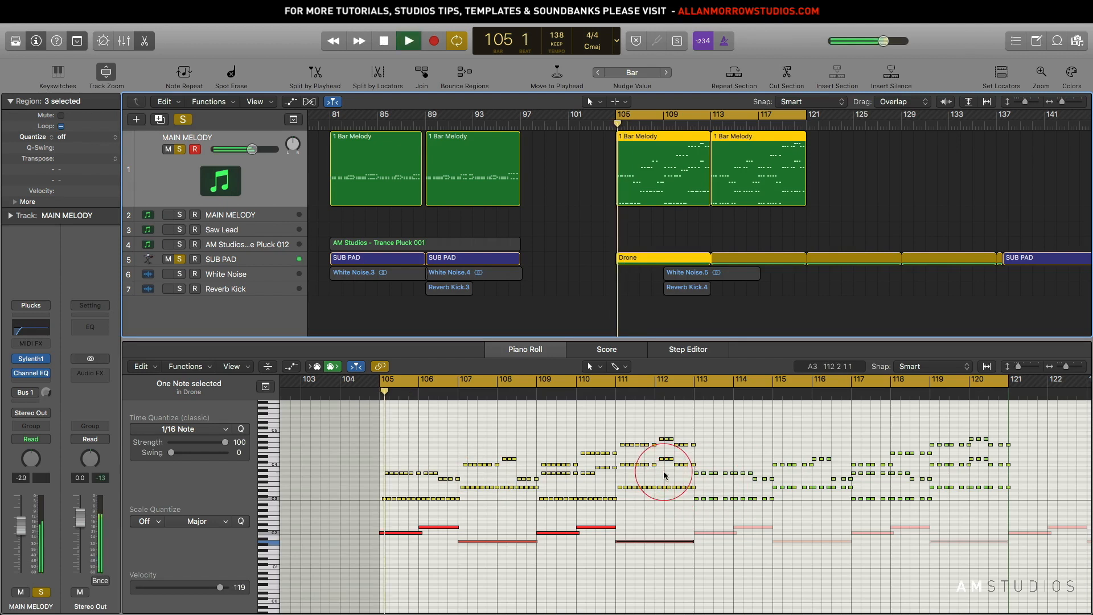
pyautogui.press('space')
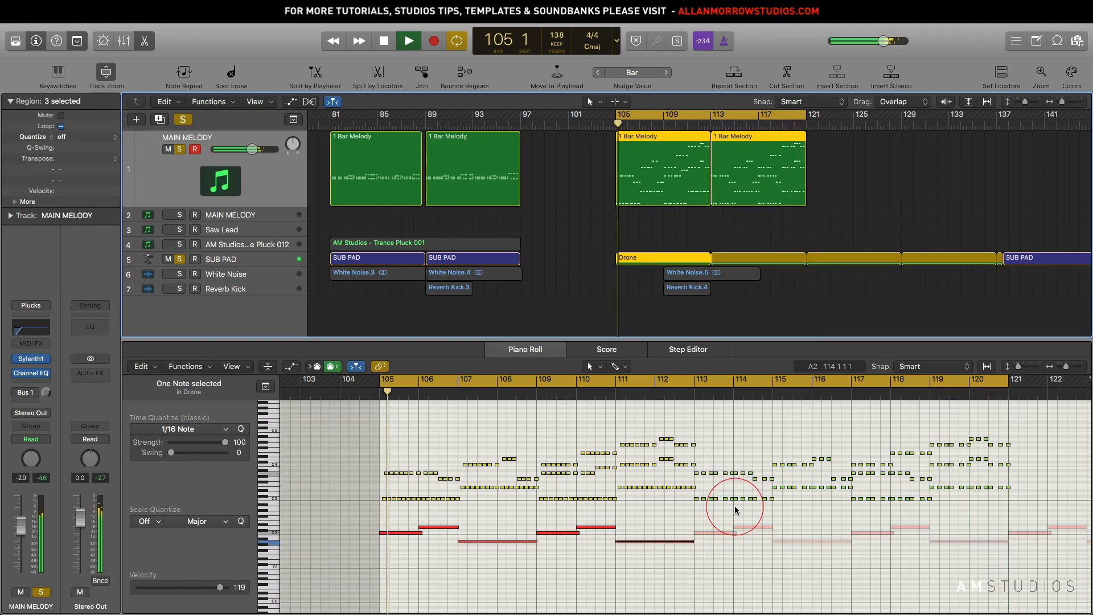
pyautogui.press('space')
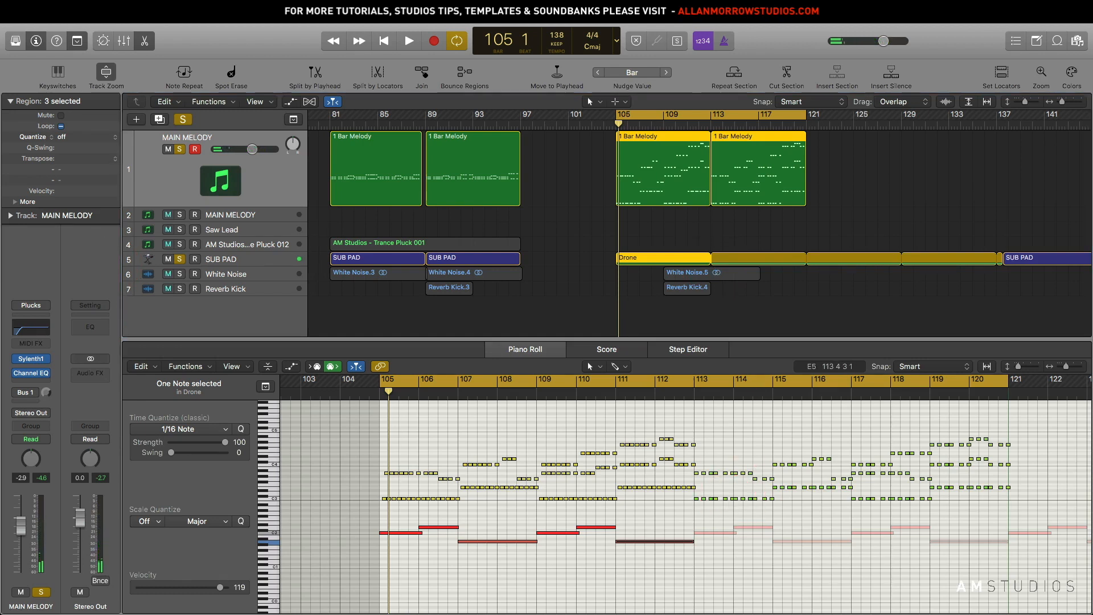
# - Place a one-bar 1 Bar Melody region at bar 121 on the MAIN MELODY track and select its notes
pyautogui.moveTo(1, 381); pyautogui.dragTo(610, 179)
pyautogui.click(845, 191)
pyautogui.click(807, 116)
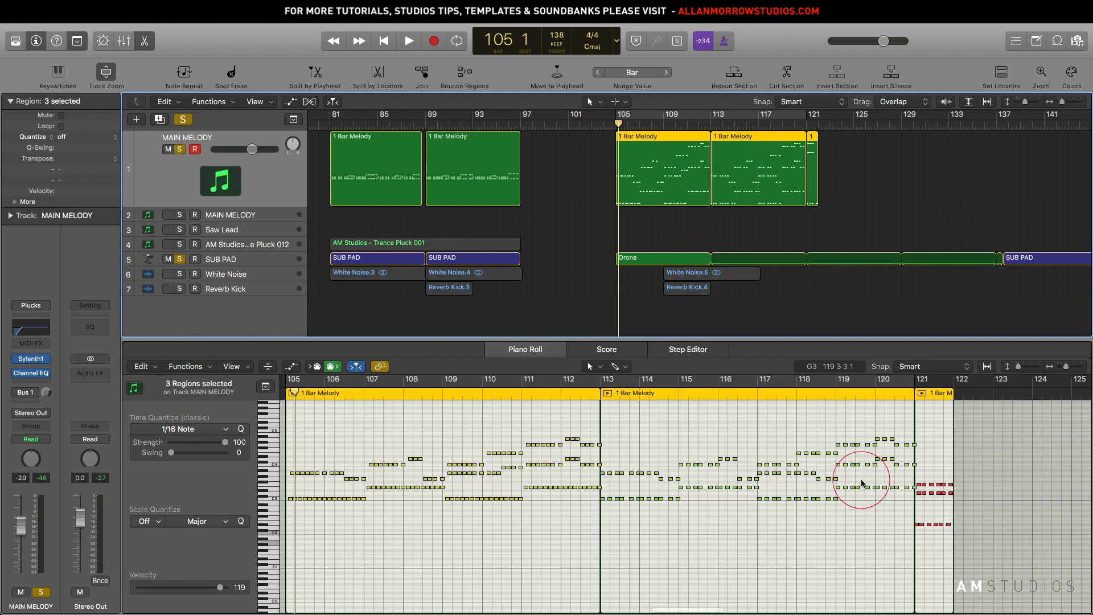
pyautogui.moveTo(984, 539); pyautogui.dragTo(914, 454)
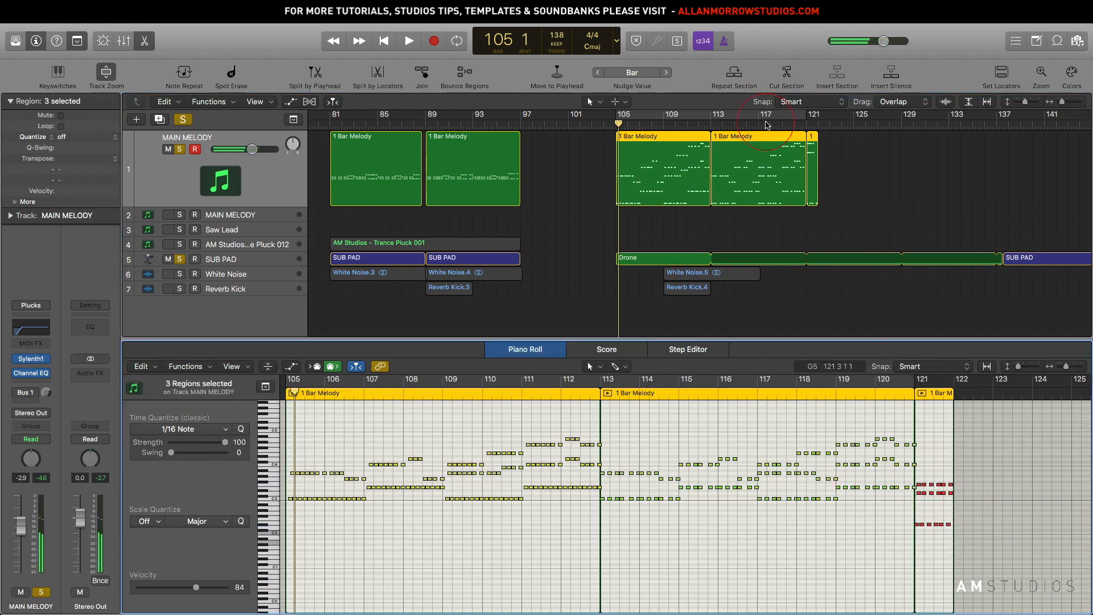
# - Set the cycle range to bar 121 only and play back the new one-bar region
pyautogui.click(808, 121)
pyautogui.click(805, 118)
pyautogui.click(799, 116)
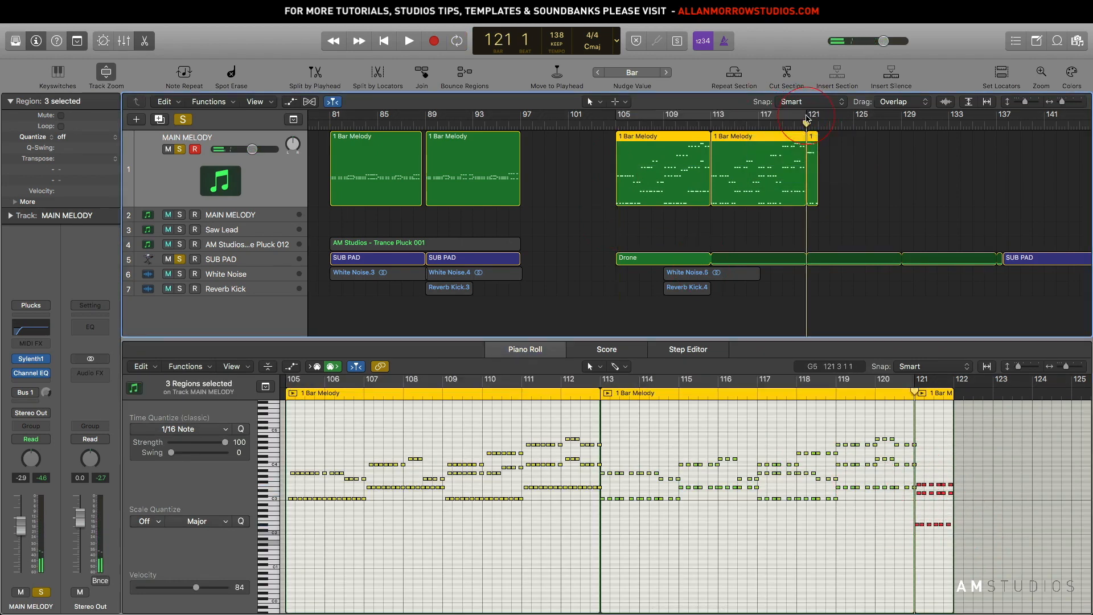
pyautogui.moveTo(806, 117); pyautogui.dragTo(816, 119)
pyautogui.press('space')
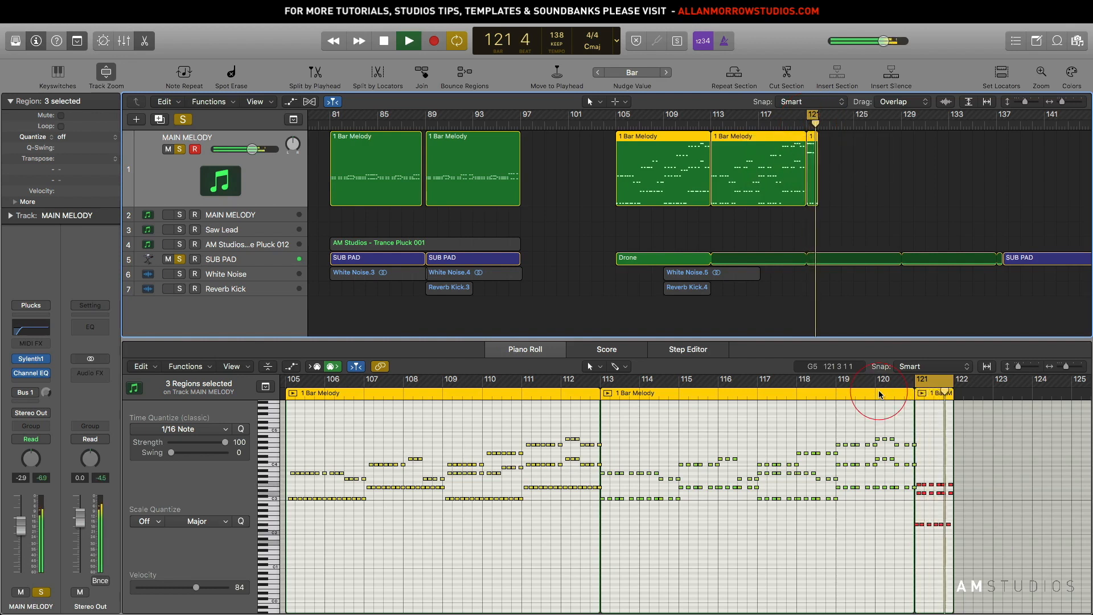
pyautogui.press('space')
# - Stop playback and display the three 1 Bar Melody regions at bars 105, 113 and 121 together in the Piano Roll
pyautogui.click(825, 187)
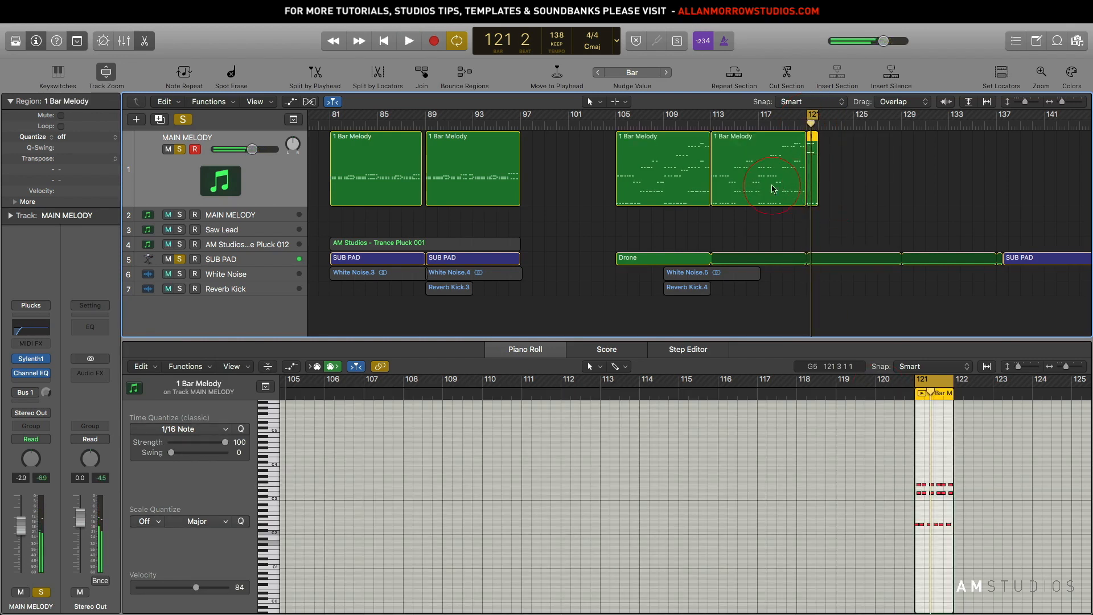
pyautogui.click(686, 188)
pyautogui.click(813, 183)
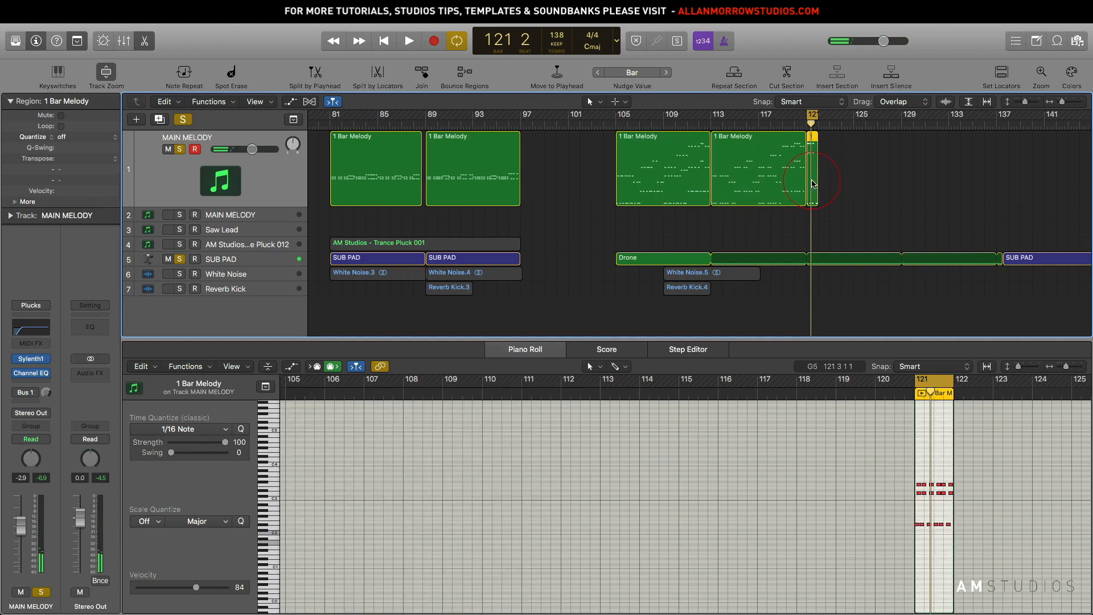
pyautogui.moveTo(818, 244); pyautogui.dragTo(575, 472)
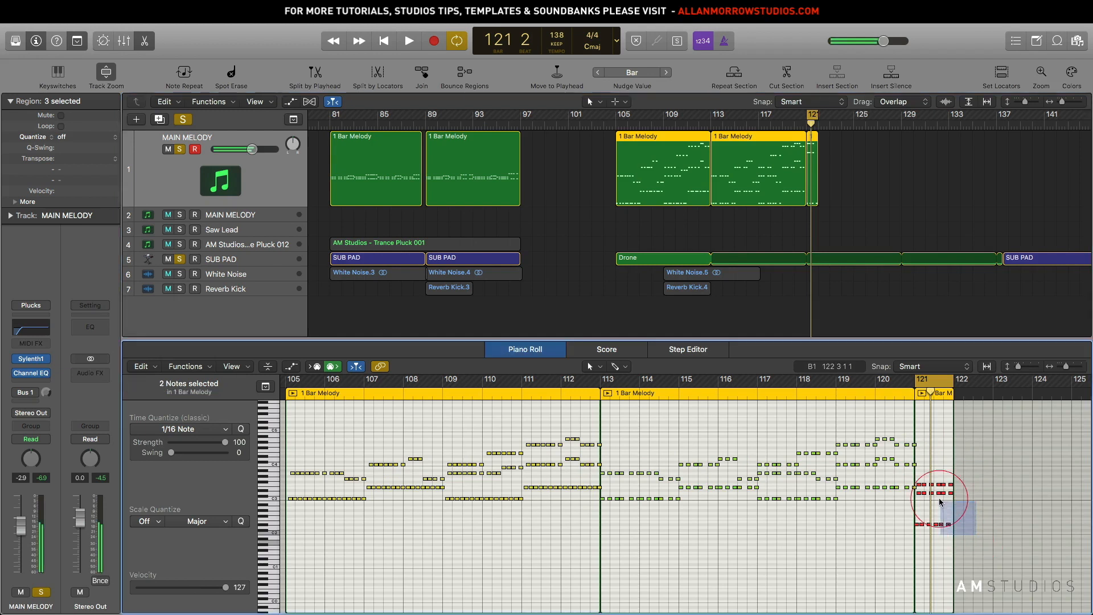
# - Reduce the bar 121 pattern to two note layers, move them up to match bar 105's two note rows, and play it
pyautogui.moveTo(975, 477); pyautogui.dragTo(931, 458)
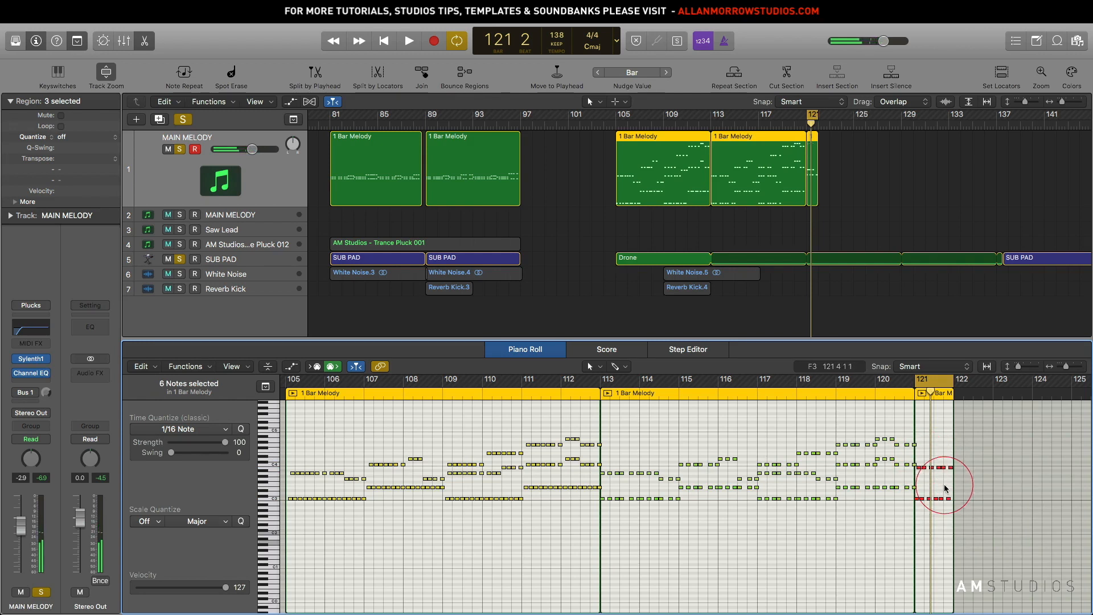
pyautogui.moveTo(964, 465); pyautogui.dragTo(919, 476)
pyautogui.press('space')
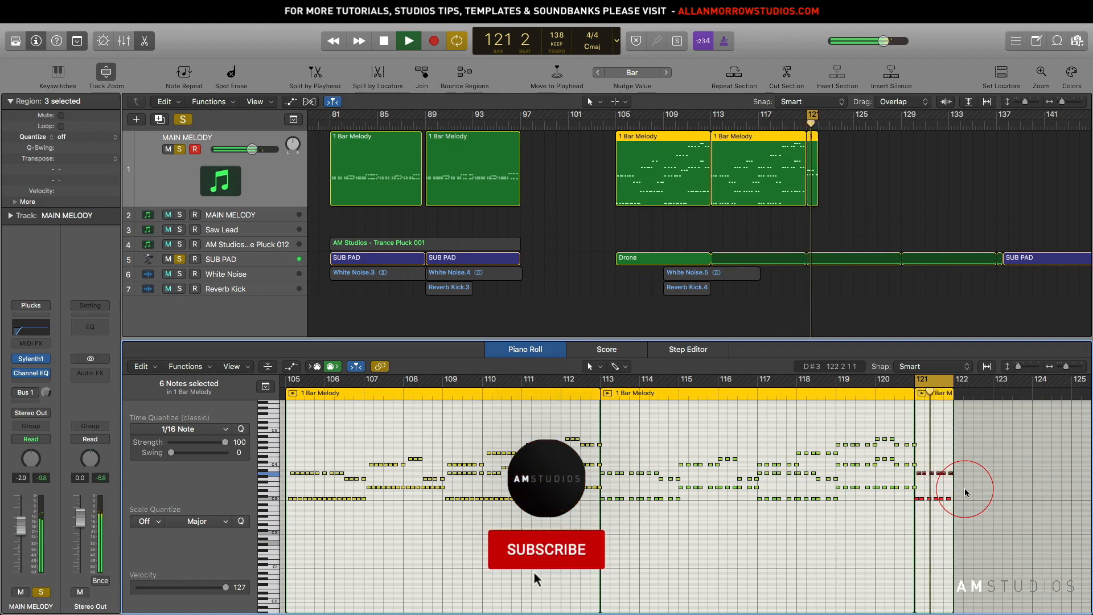
pyautogui.press('space')
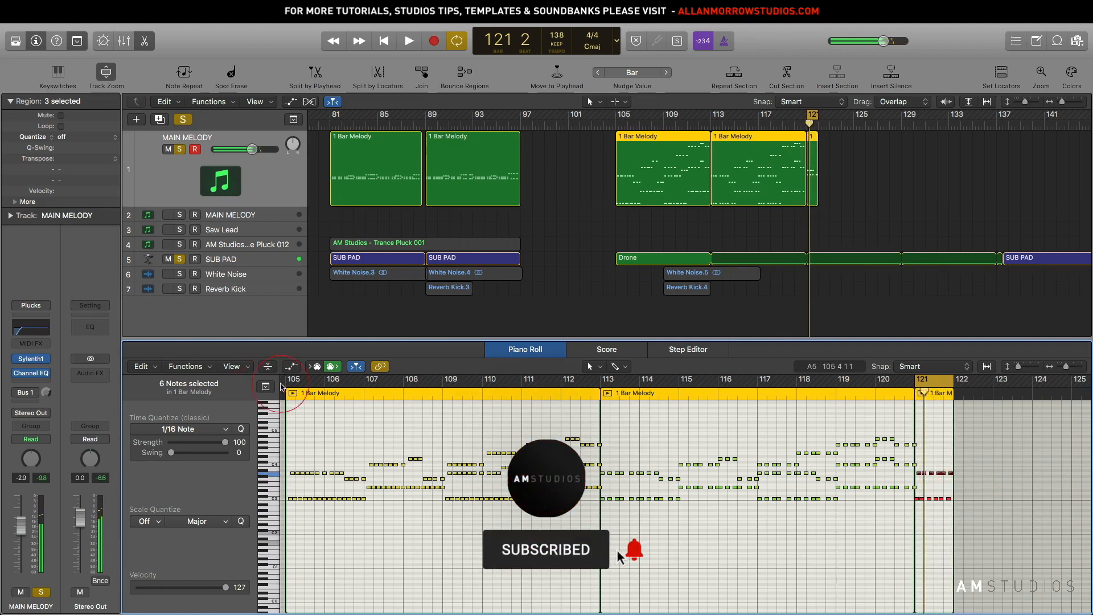
# - Cycle bars 105, 113 and 121 one after another and listen to compare the opening bars of the three melody regions
pyautogui.moveTo(286, 382); pyautogui.dragTo(324, 393)
pyautogui.press('space')
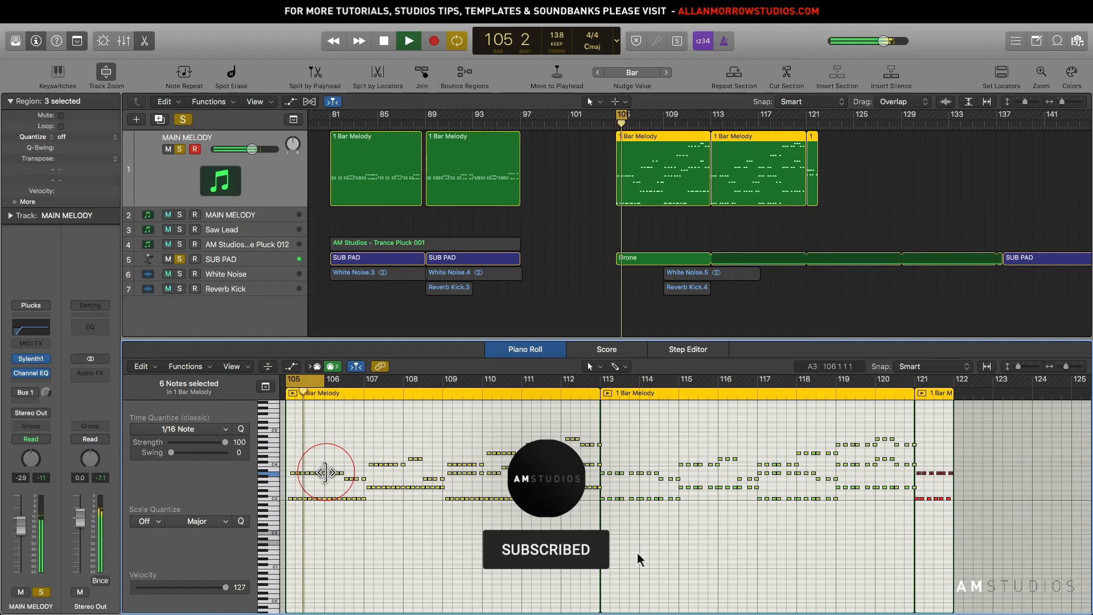
pyautogui.press('space')
pyautogui.click(1015, 425)
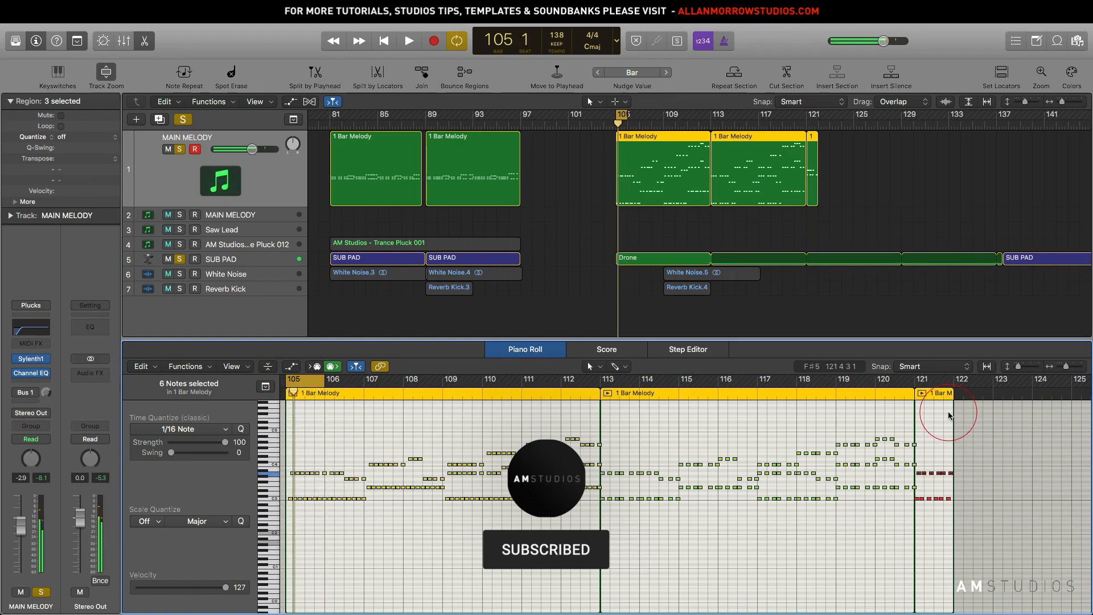
pyautogui.moveTo(604, 381); pyautogui.dragTo(636, 393)
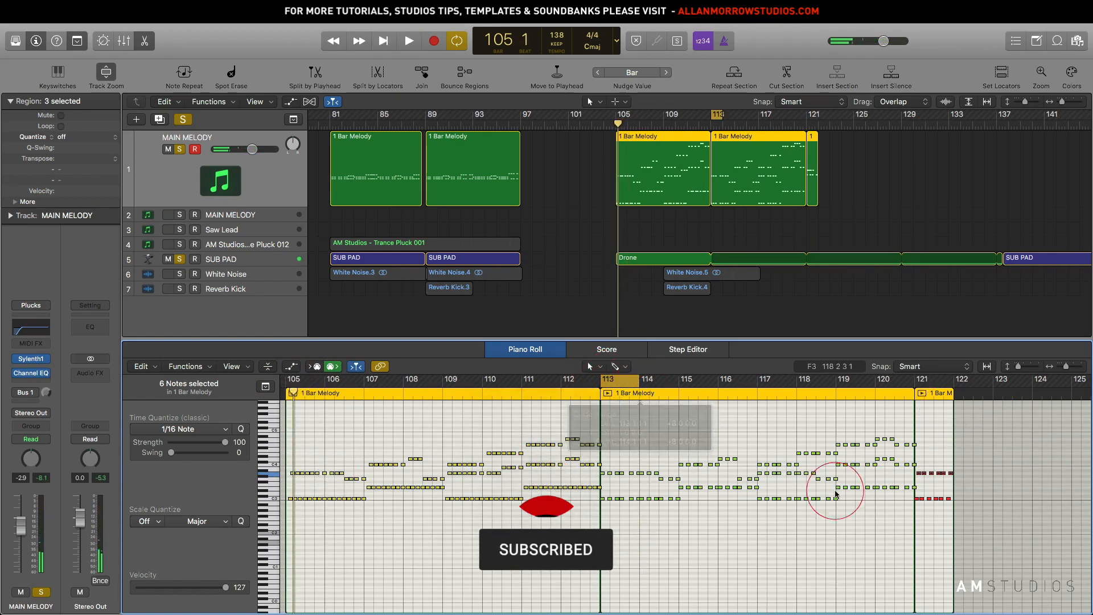
pyautogui.press('space')
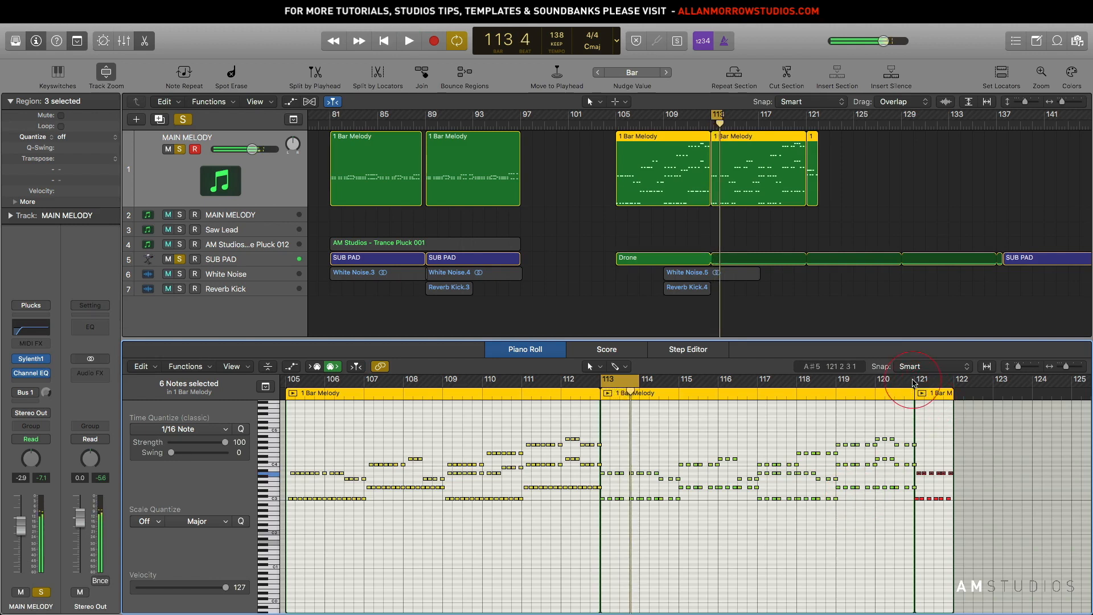
pyautogui.moveTo(914, 382); pyautogui.dragTo(948, 391)
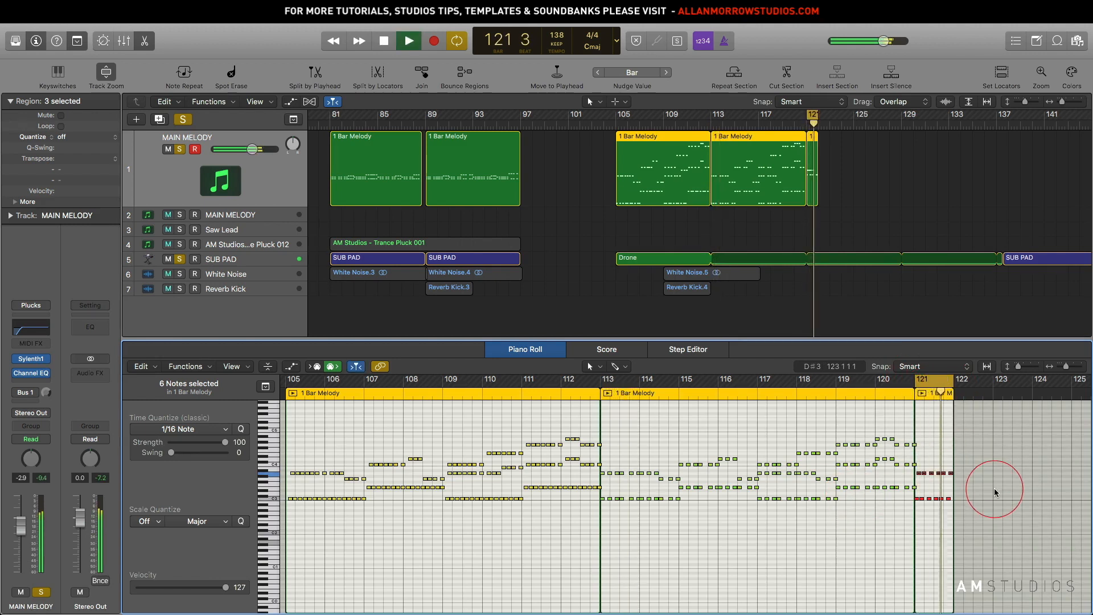
pyautogui.press('space')
# - Repeat the bar 121 notes into bar 122 and lower the last three upper-layer notes of the copy
pyautogui.moveTo(972, 519); pyautogui.dragTo(918, 473)
pyautogui.press('super+r')
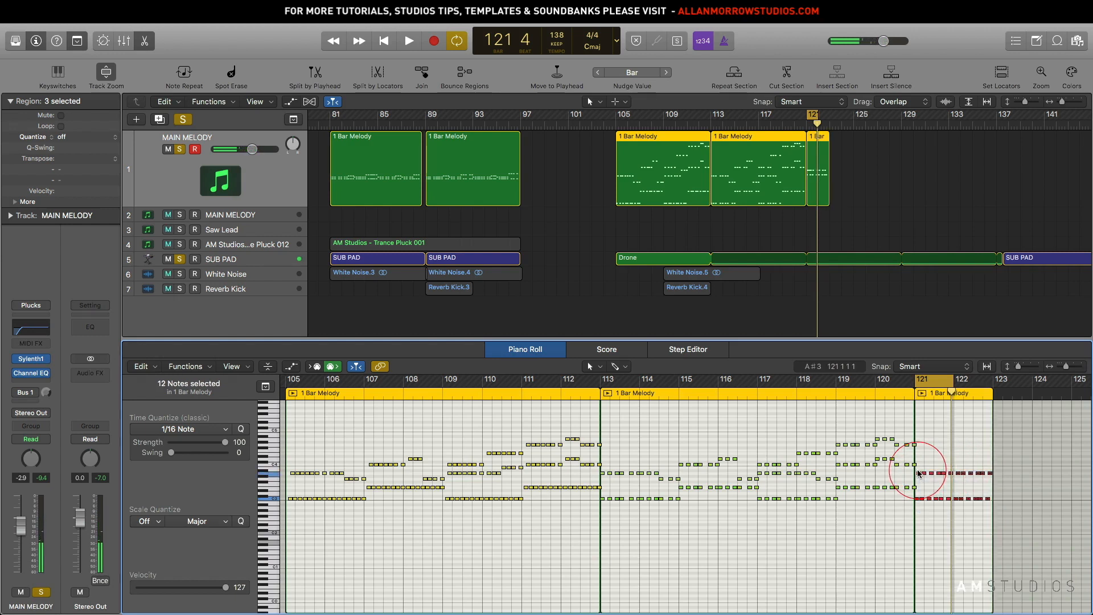
pyautogui.moveTo(993, 473); pyautogui.dragTo(977, 482)
pyautogui.hscroll(5, 983, 504)
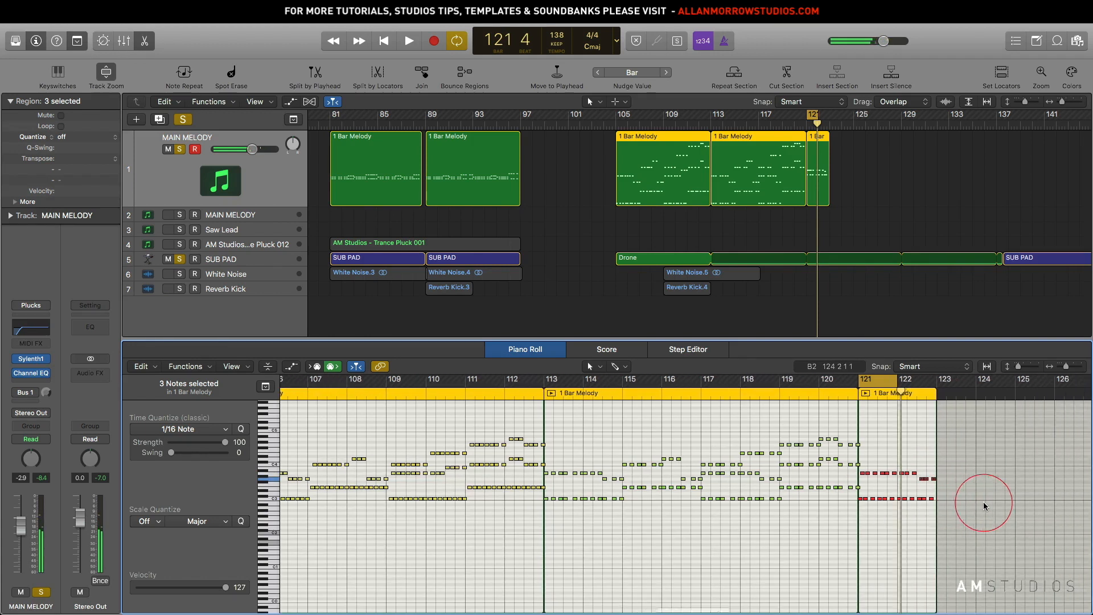
# - Extend the phrase through bar 128 by repeating the two-bar pattern, raising the notes of bars 123 and 124, and repeating all four bars
pyautogui.moveTo(889, 508); pyautogui.dragTo(776, 471)
pyautogui.press('super+r')
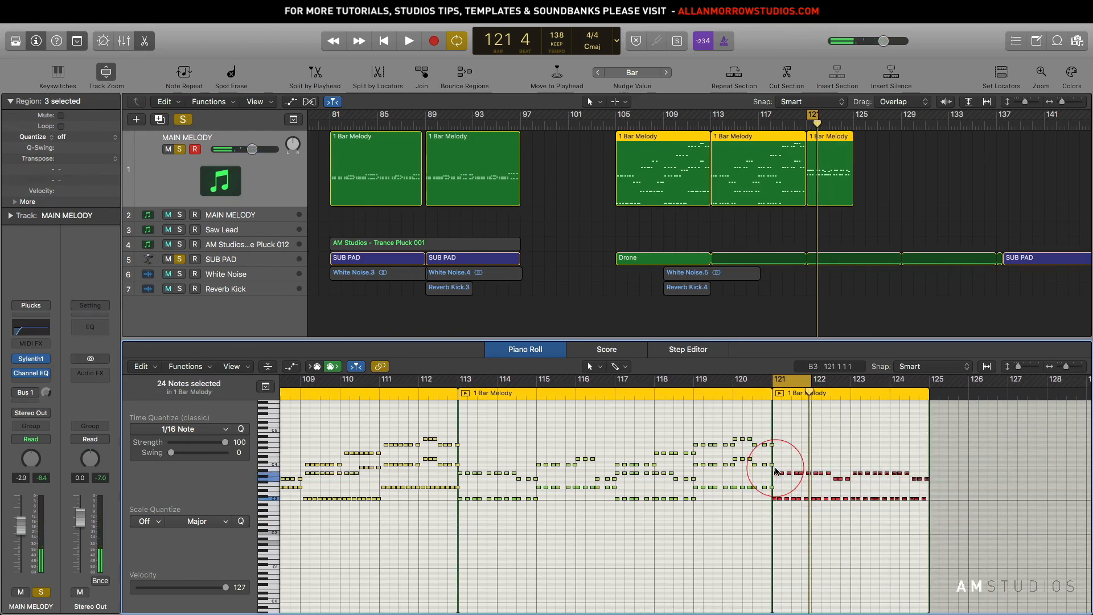
pyautogui.moveTo(946, 510); pyautogui.dragTo(886, 473)
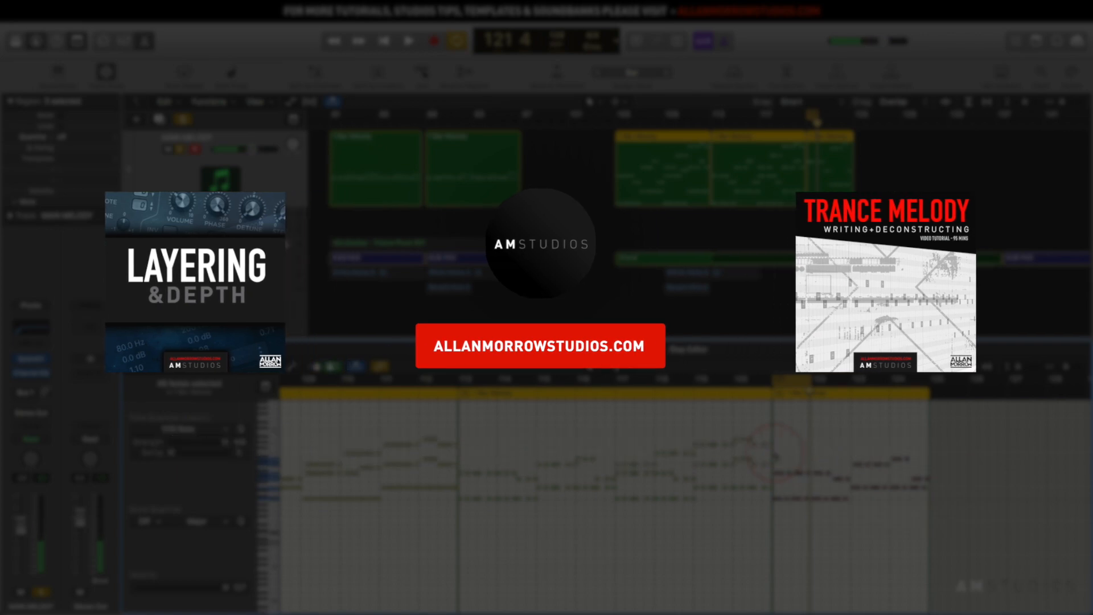
pyautogui.hscroll(2, 777, 484)
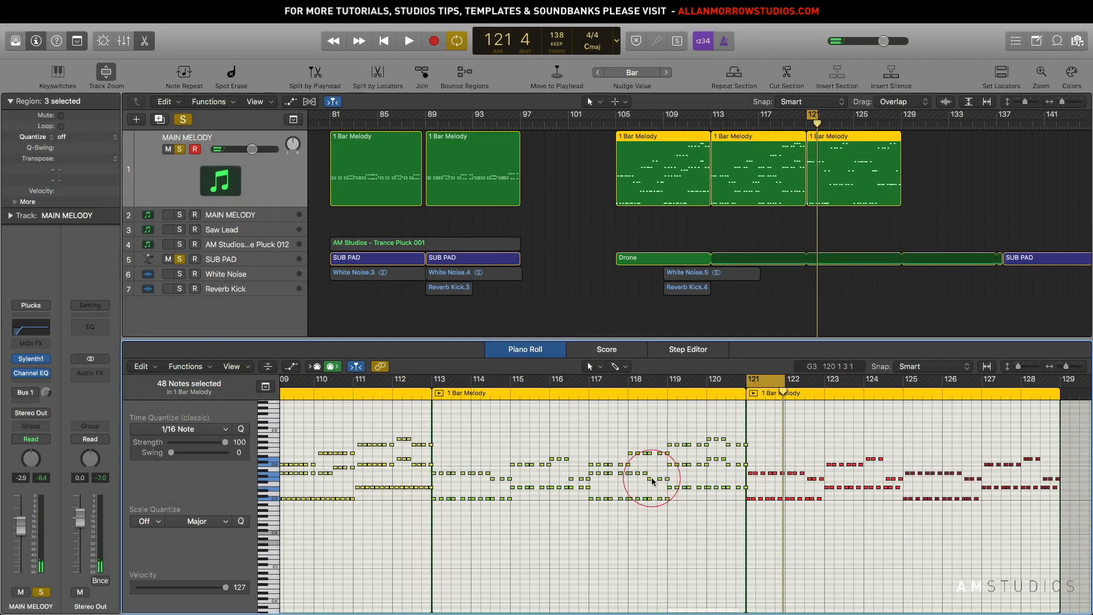